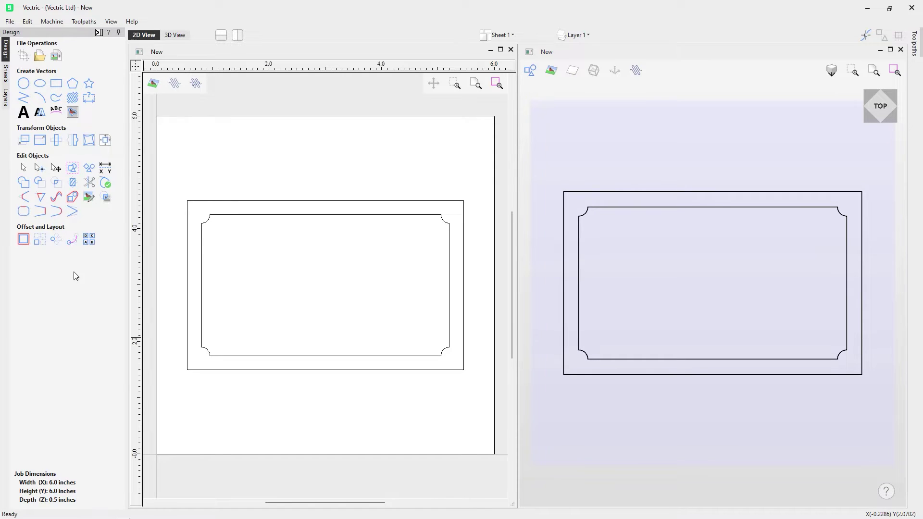
# Create boxed text fitted to the inner notched frame, reading "VECTRIC", "SUPERCHARGE" and "YOUR CNC" on three lines
pyautogui.click(23, 114)
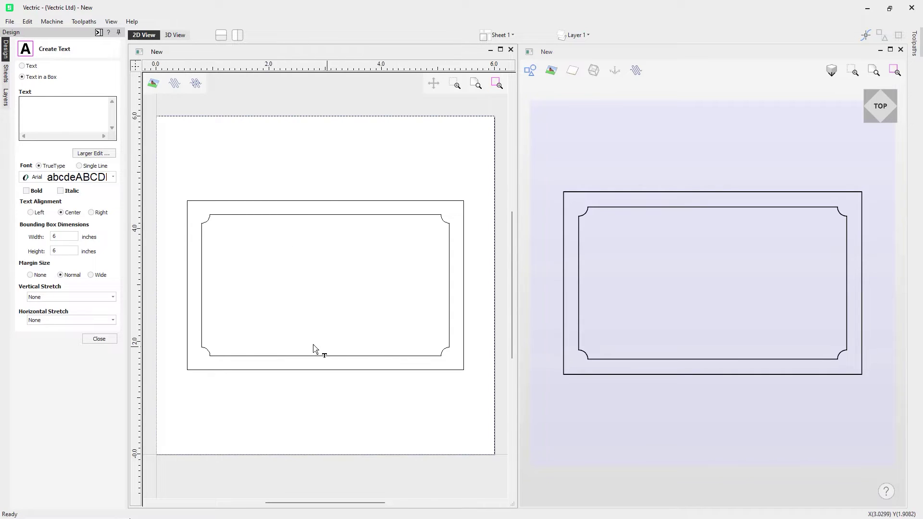
pyautogui.click(325, 216)
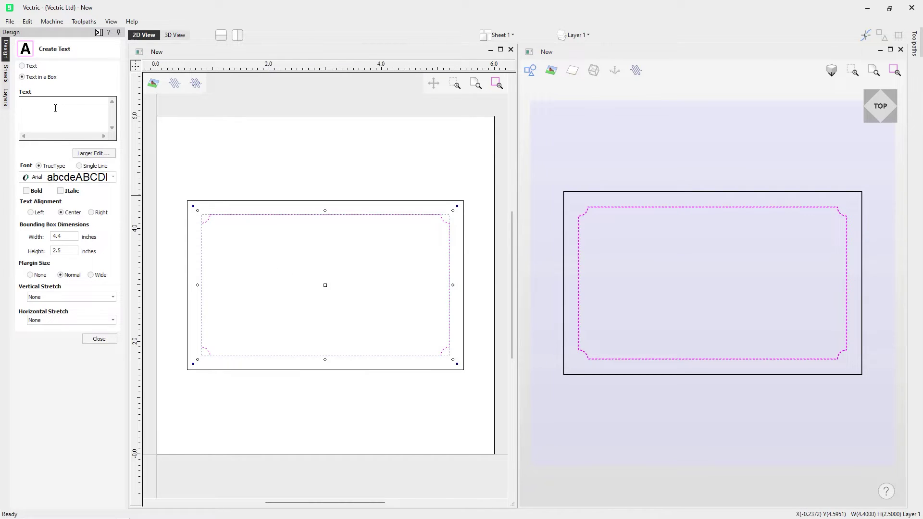
pyautogui.write('VECTRIC')
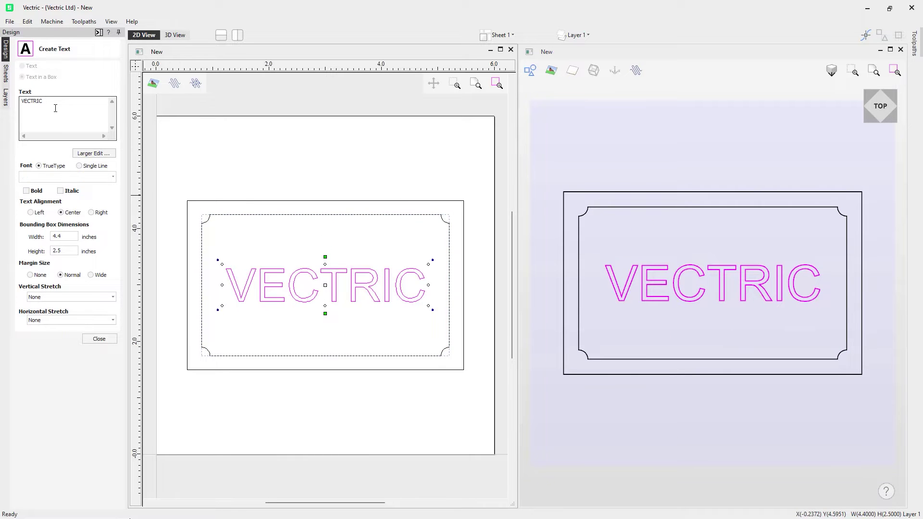
pyautogui.press('Return')
pyautogui.write('SUPERCHARGE')
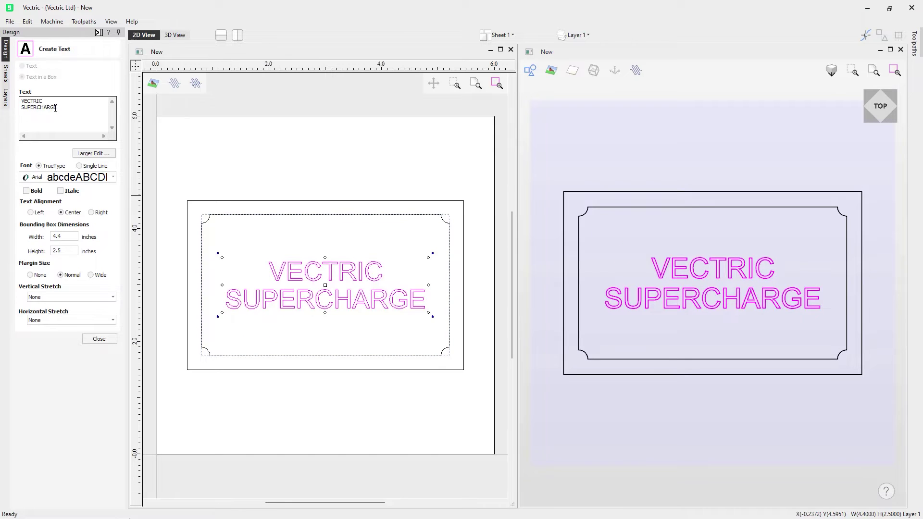
pyautogui.press('Return')
pyautogui.write('YOUR CNC')
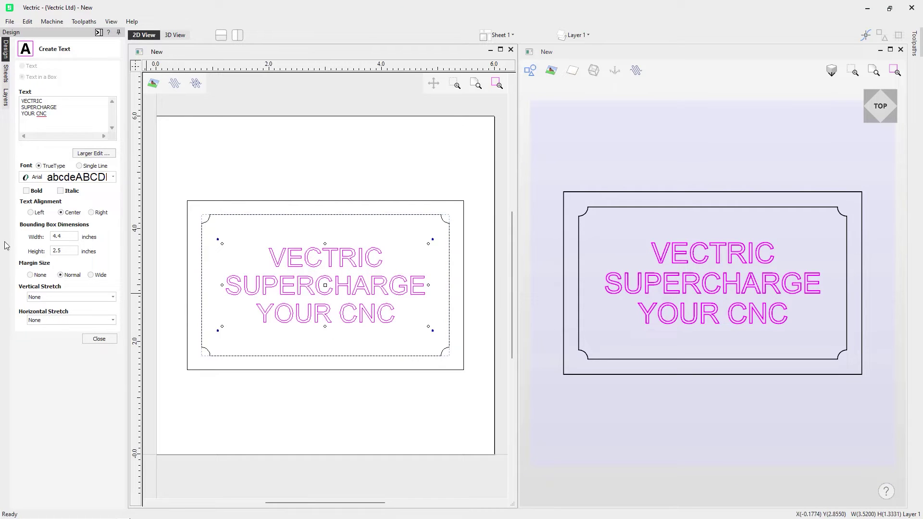
# Try left and right alignment and a 4.4-inch bounding box height, restoring center alignment and a 2.5-inch height
pyautogui.click(31, 212)
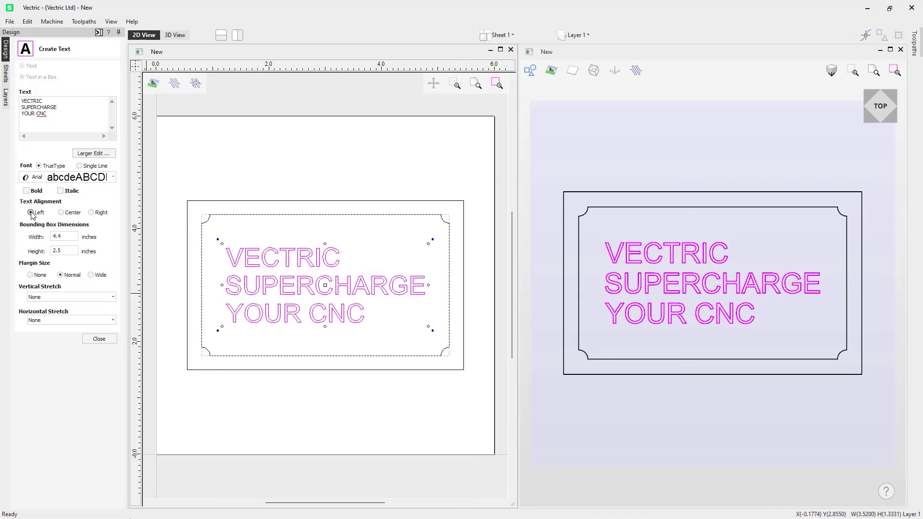
pyautogui.click(91, 213)
pyautogui.click(61, 212)
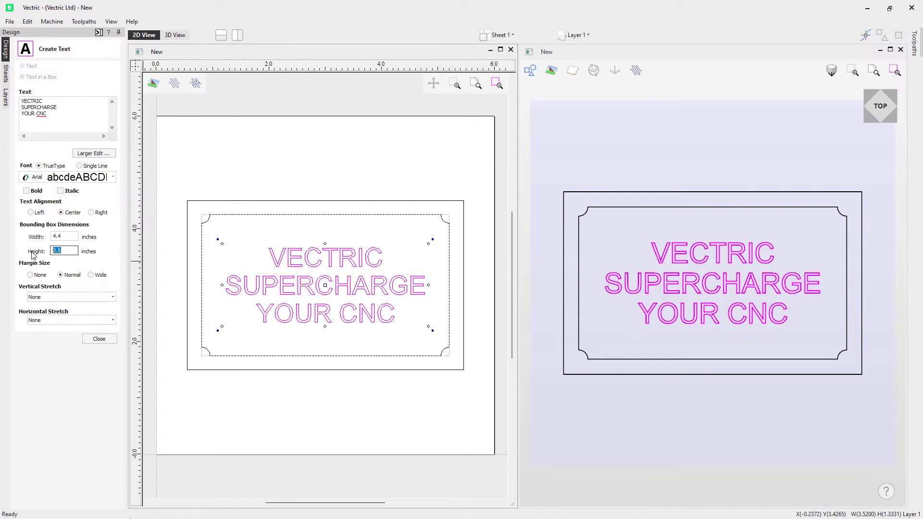
pyautogui.write('4.4')
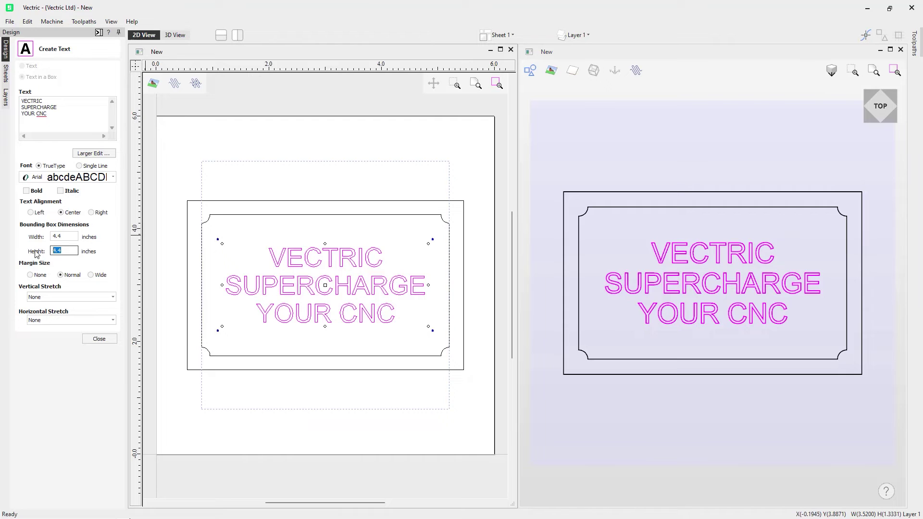
pyautogui.write('2.5')
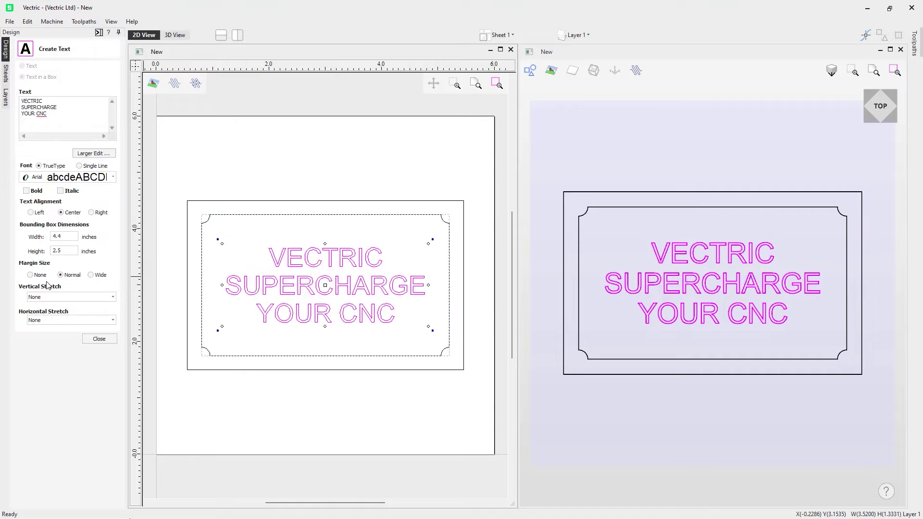
# Try the None and Wide margin sizes on the text, returning the margin to Normal
pyautogui.click(31, 275)
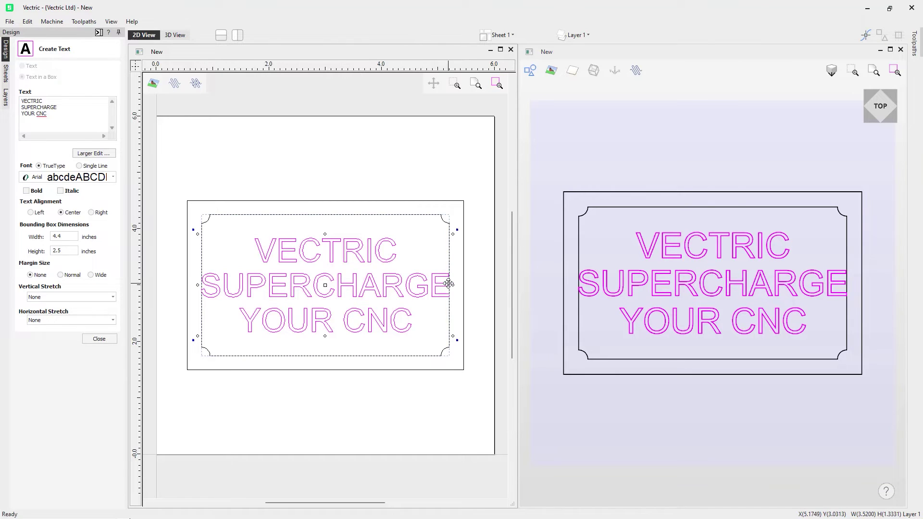
pyautogui.click(61, 275)
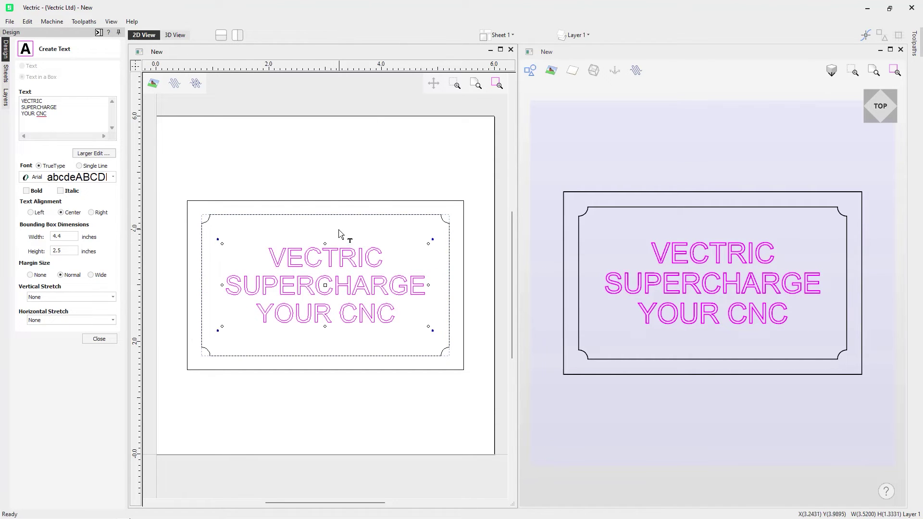
pyautogui.click(91, 276)
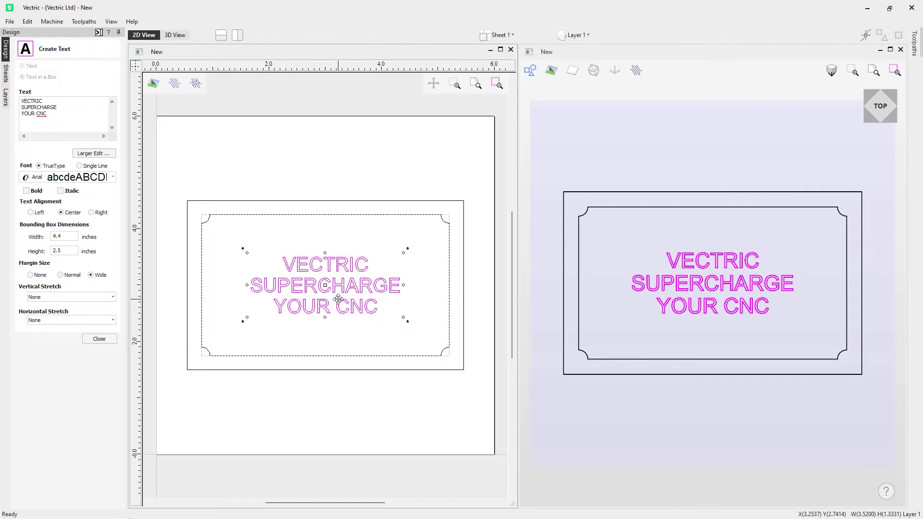
pyautogui.click(61, 275)
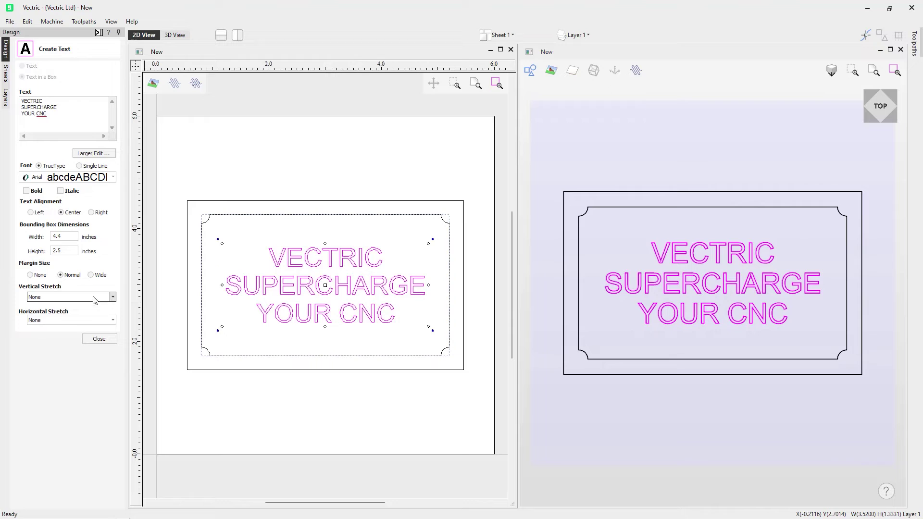
# Try the Space Lines to Fit and Stretch Characters vertical stretch options, returning vertical stretch to None
pyautogui.click(114, 298)
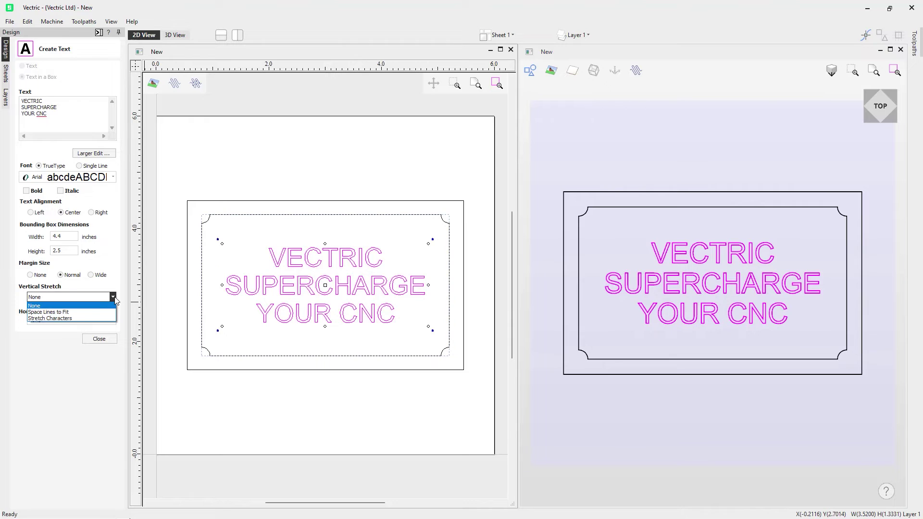
pyautogui.click(65, 313)
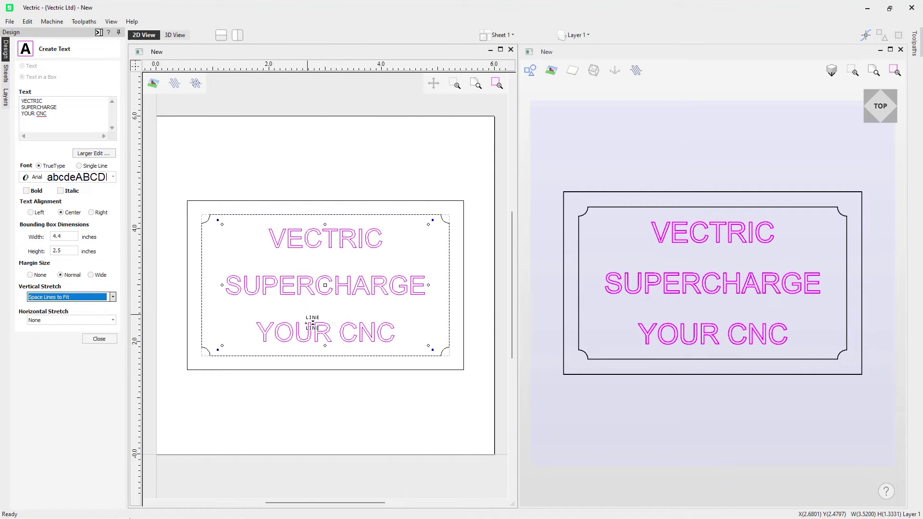
pyautogui.click(112, 296)
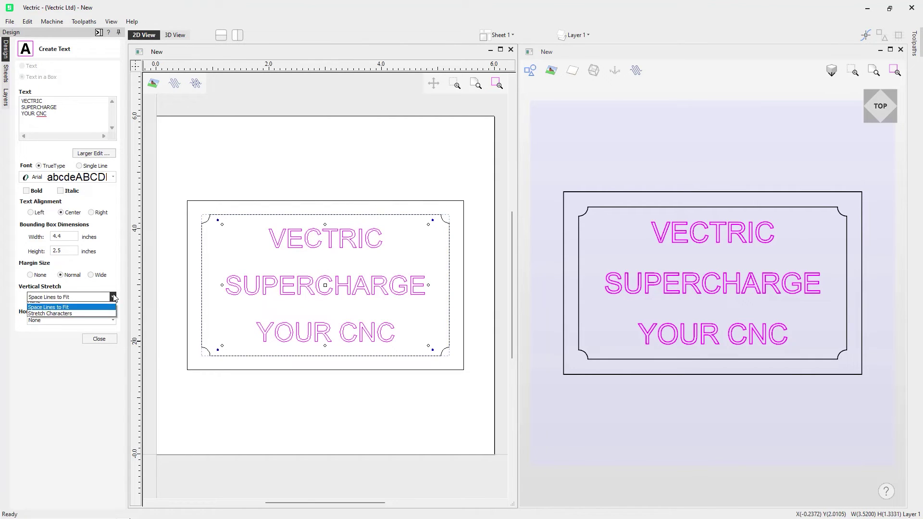
pyautogui.click(58, 319)
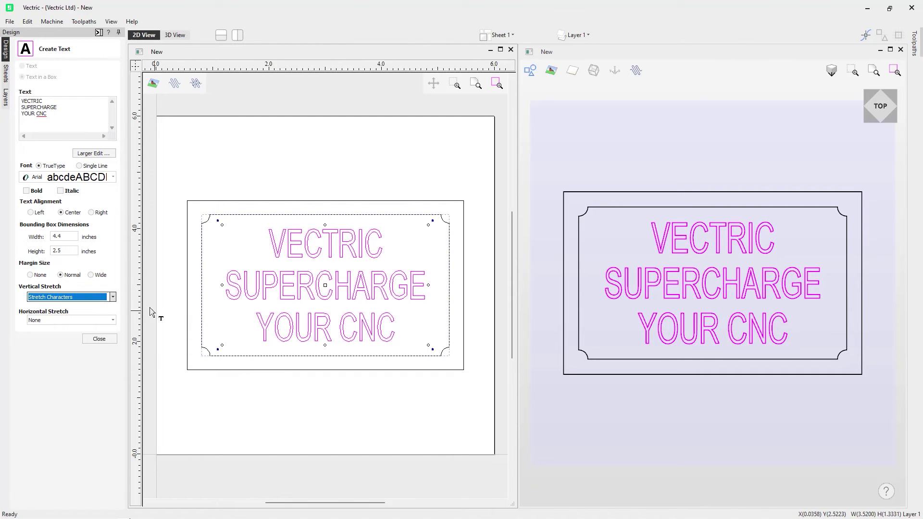
pyautogui.click(114, 298)
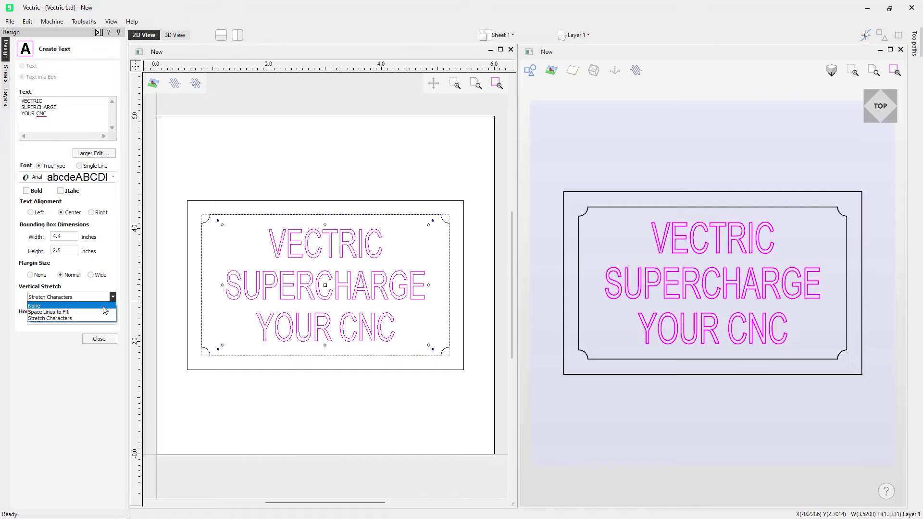
pyautogui.click(95, 307)
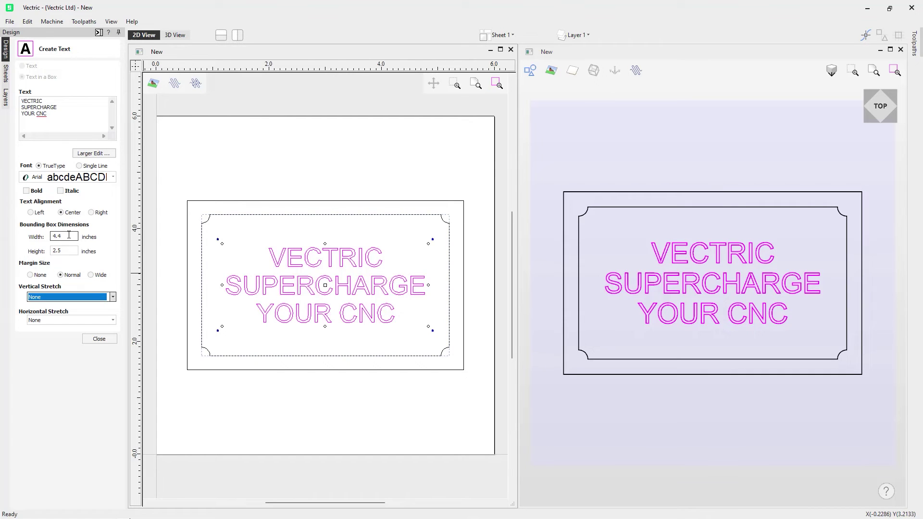
# Set the text's bounding box width to 10 inches
pyautogui.moveTo(71, 237); pyautogui.dragTo(38, 234)
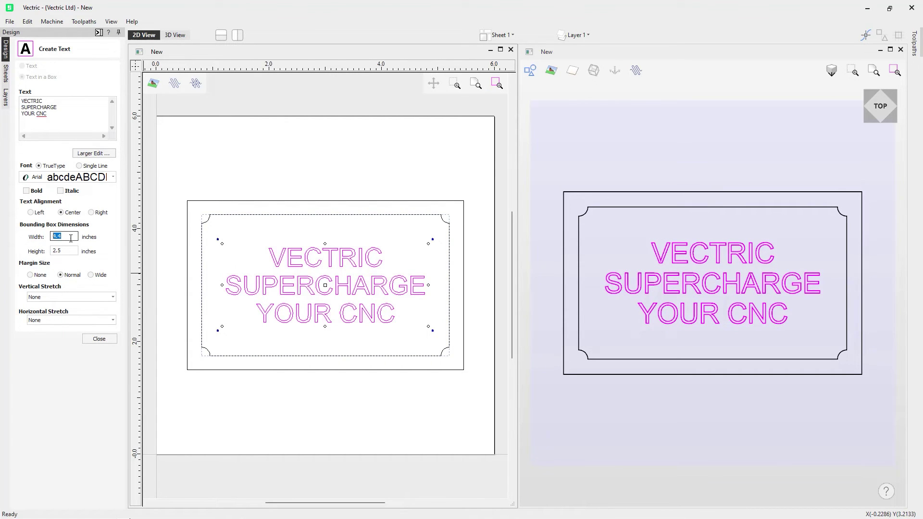
pyautogui.write('10')
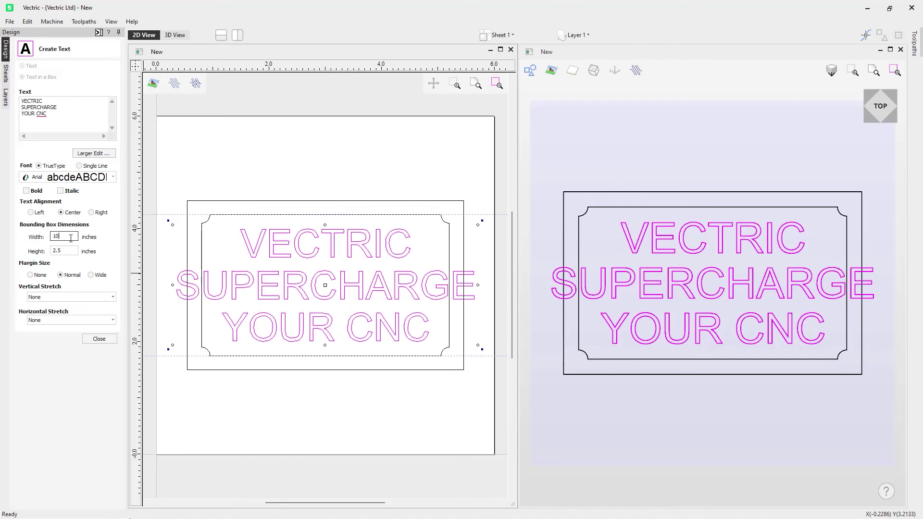
pyautogui.scroll(-2, 327, 332)
pyautogui.scroll(-1, 330, 328)
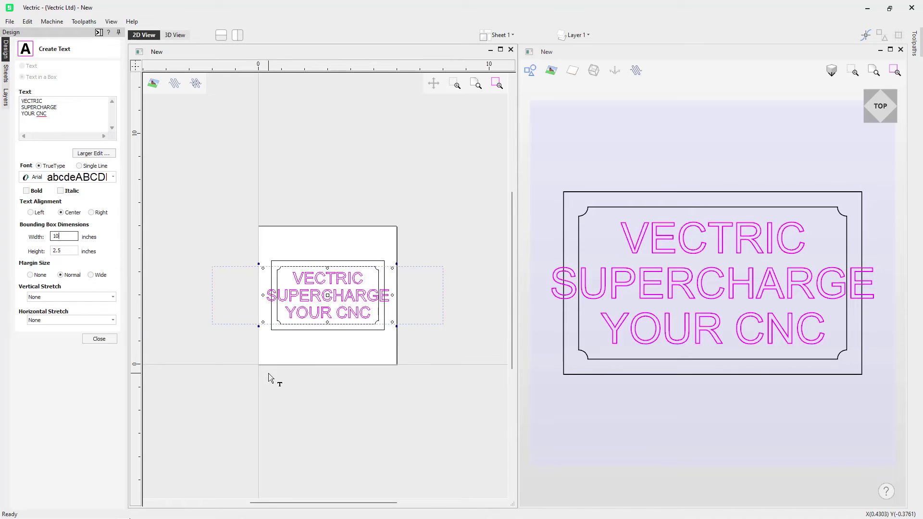
# Try the Stretch Kerning and Stretch Characters horizontal stretch options on the text
pyautogui.click(53, 321)
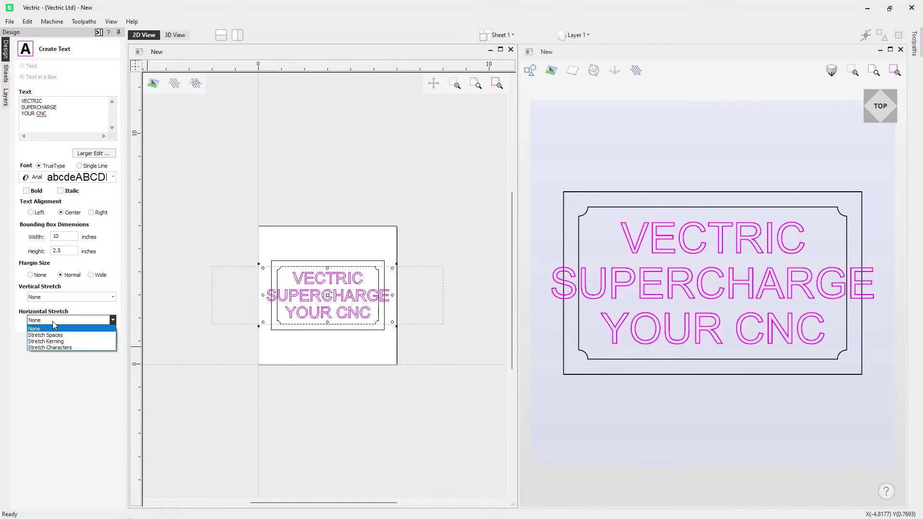
pyautogui.click(56, 341)
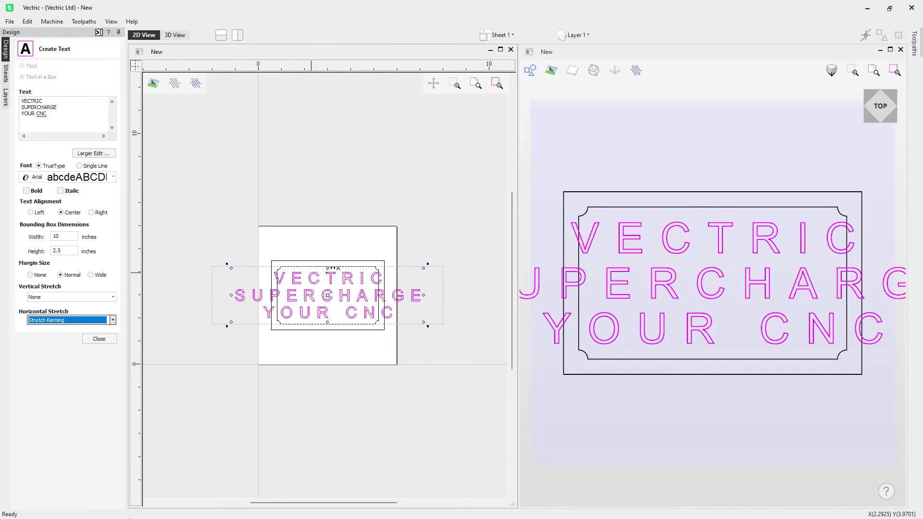
pyautogui.click(101, 321)
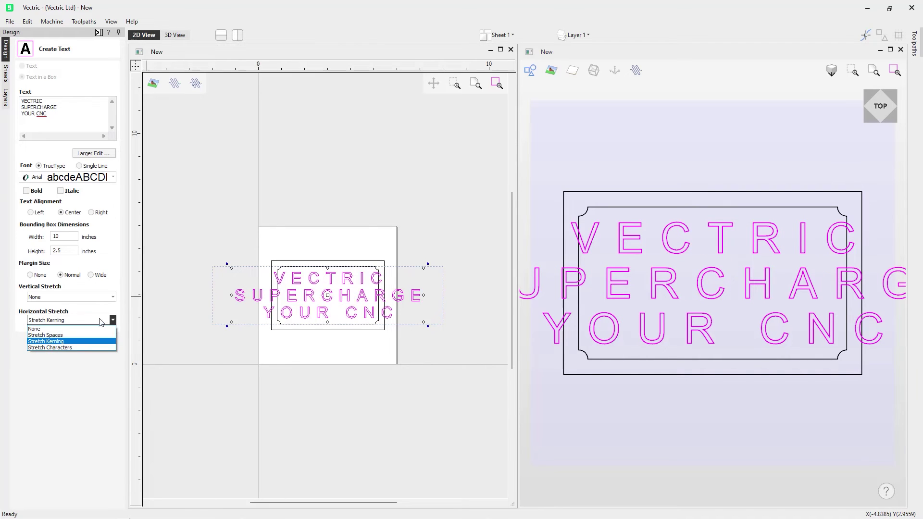
pyautogui.click(65, 349)
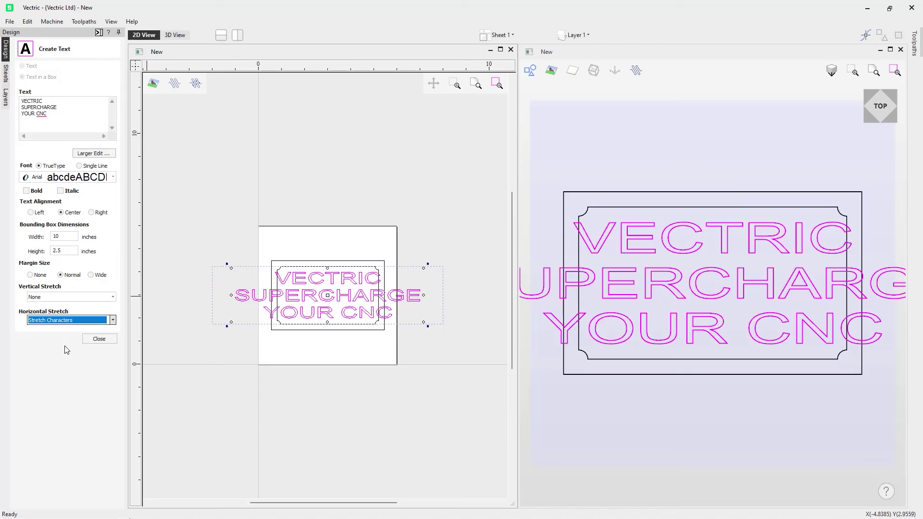
# Compare the Stretch Spaces horizontal stretch option with None, leaving horizontal stretch at None
pyautogui.click(113, 321)
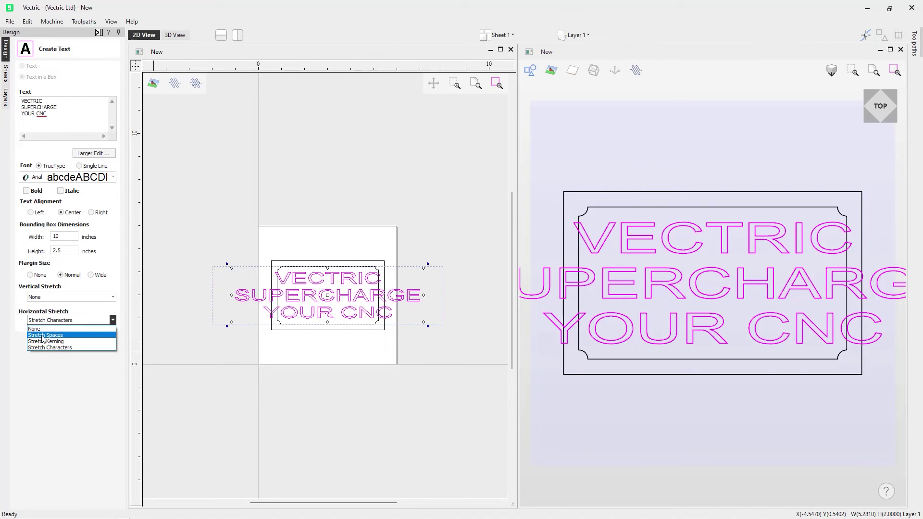
pyautogui.click(43, 338)
pyautogui.click(47, 321)
pyautogui.click(49, 329)
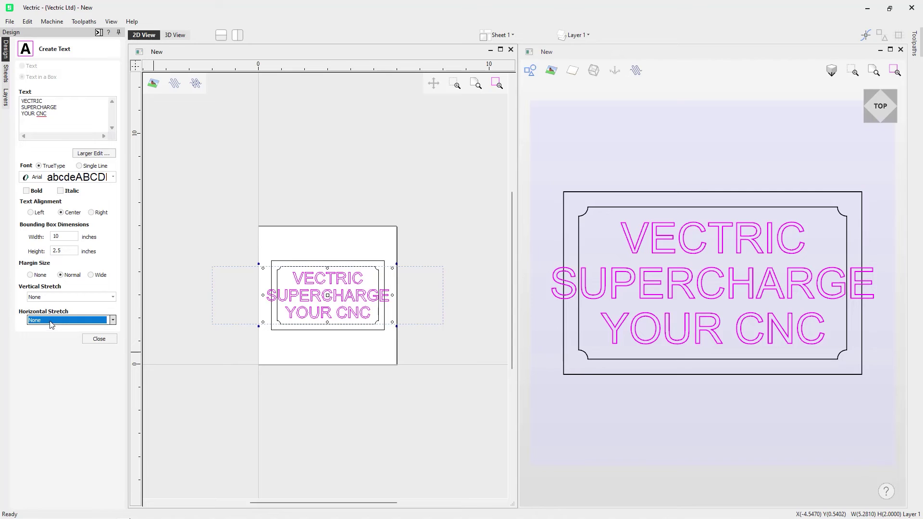
pyautogui.click(51, 321)
pyautogui.click(55, 335)
pyautogui.click(94, 321)
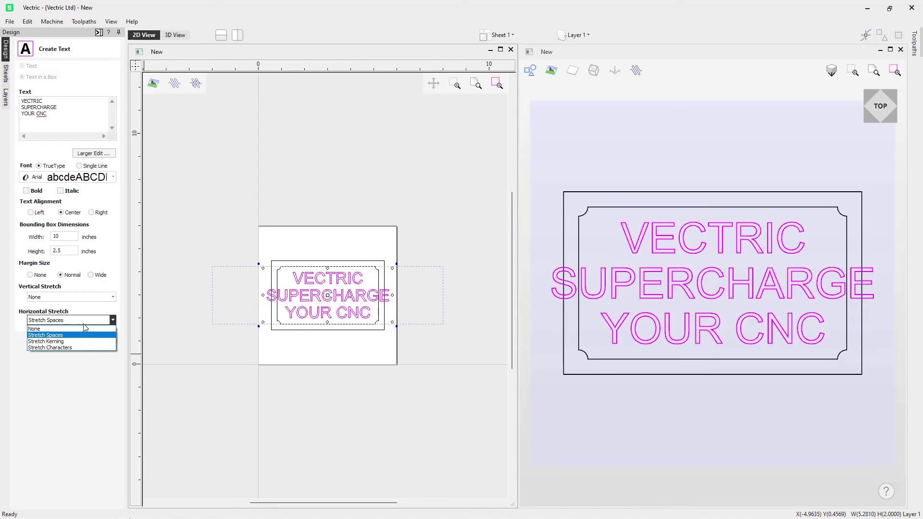
pyautogui.click(47, 330)
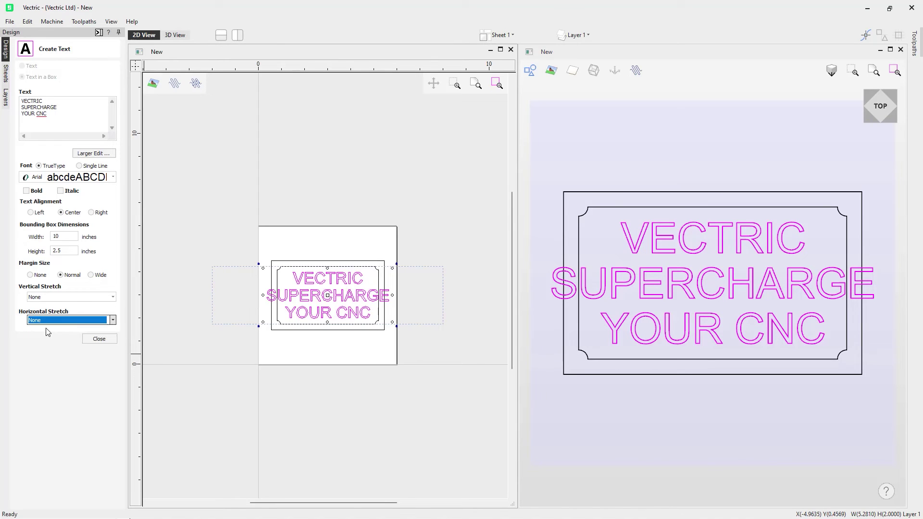
# Set the text's bounding box width back to 4.4 inches
pyautogui.click(62, 250)
pyautogui.hotkey('shift', 'Tab')
pyautogui.write('4.4')
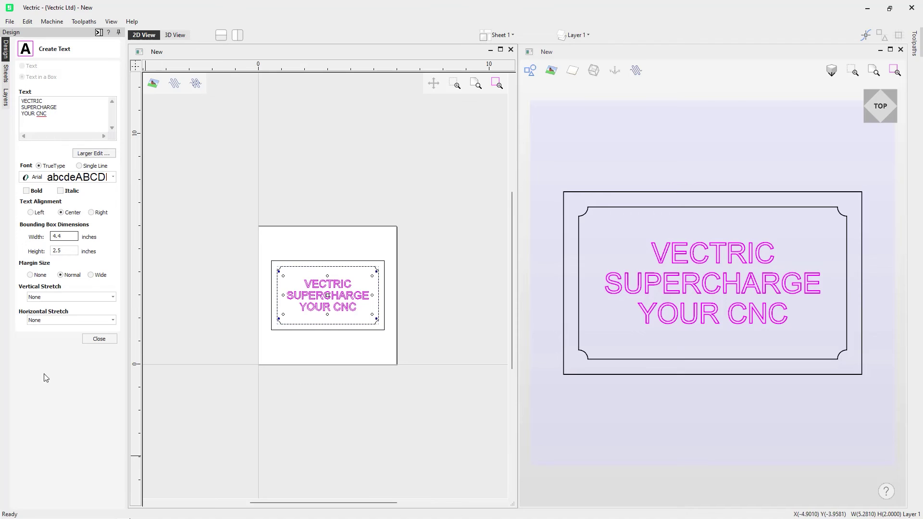
# Finish the text creation and deselect the three-line text
pyautogui.click(99, 339)
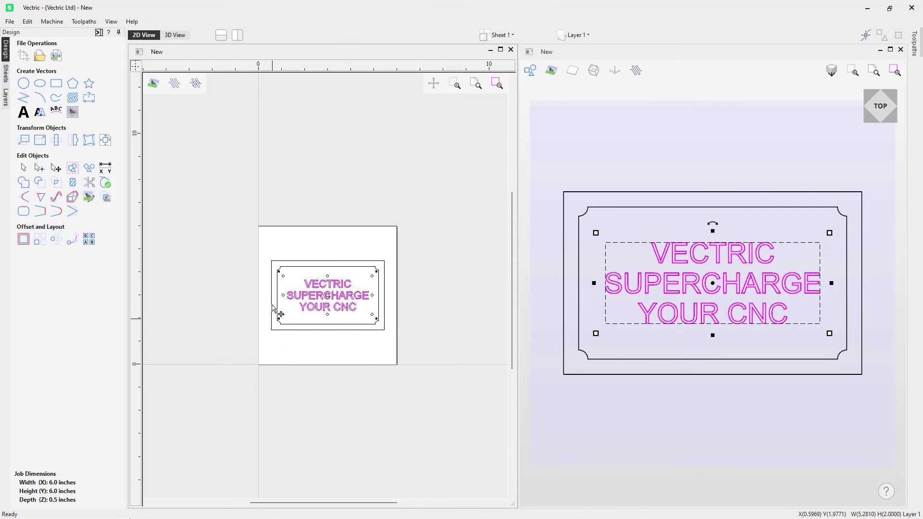
pyautogui.click(350, 357)
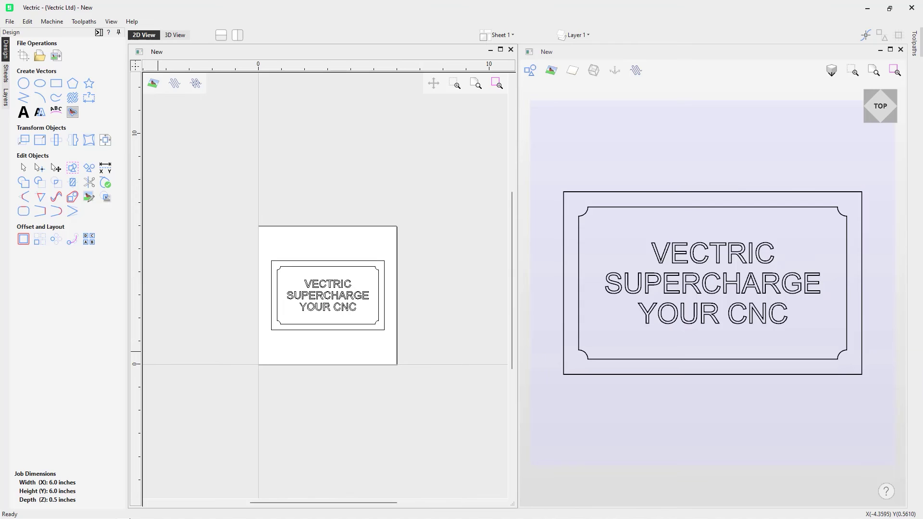
pyautogui.click(341, 296)
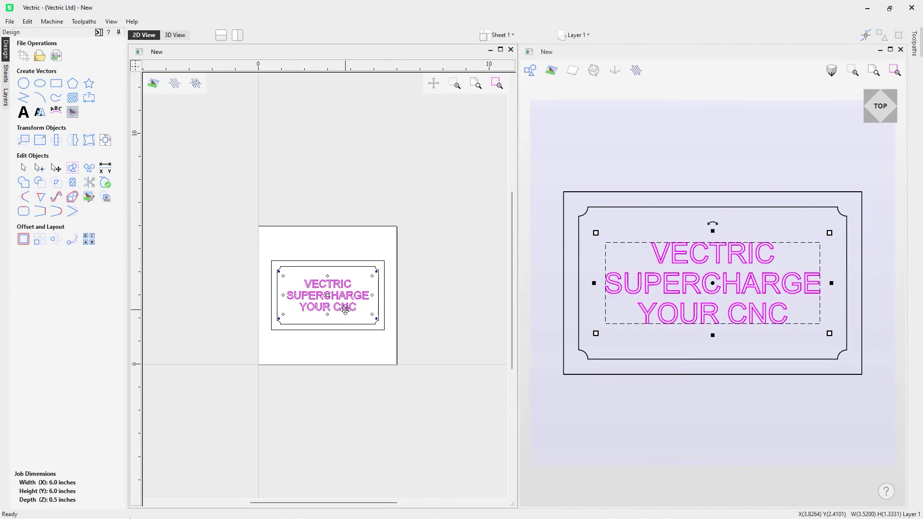
pyautogui.click(382, 385)
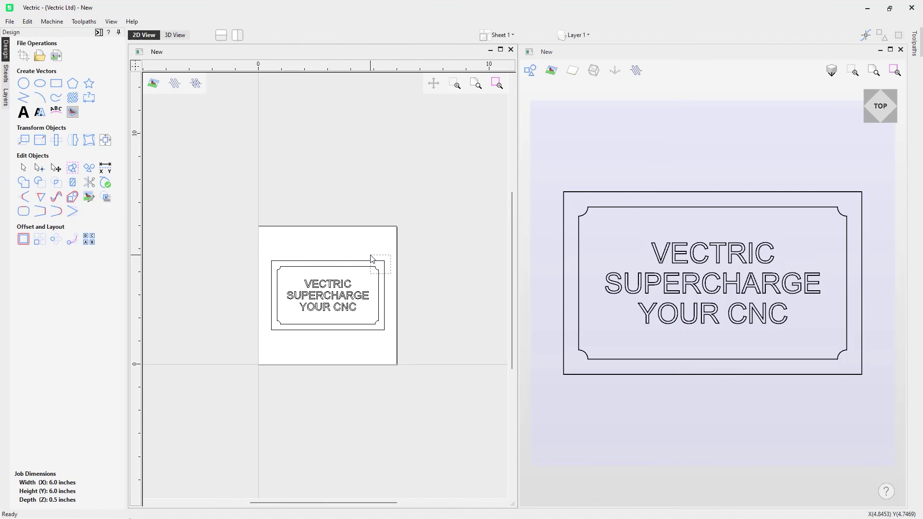
# Delete the outer rectangle and the notched inner frame around the three-line text
pyautogui.click(373, 261)
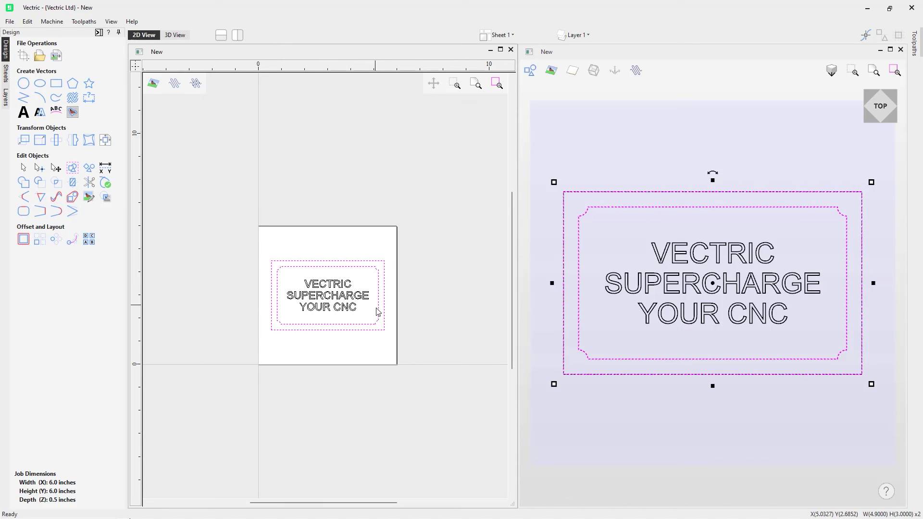
pyautogui.press('Delete')
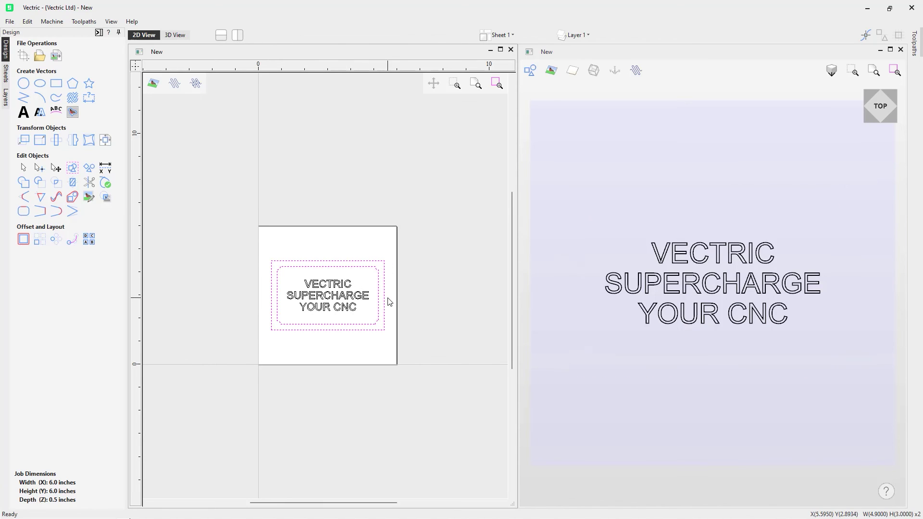
# Reopen the boxed three-line text for editing and append the lines MACHINE, CNC, KMLFDG and DFGDF below YOUR CNC
pyautogui.click(357, 304)
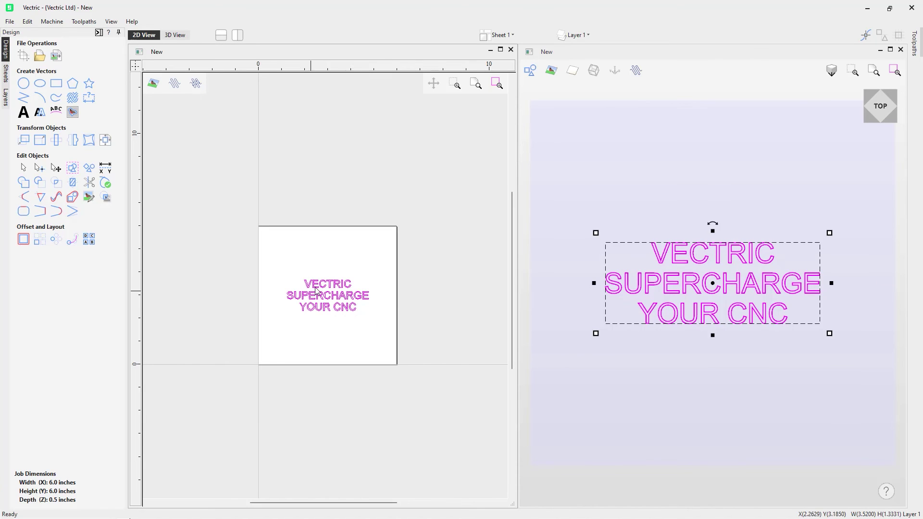
pyautogui.click(24, 113)
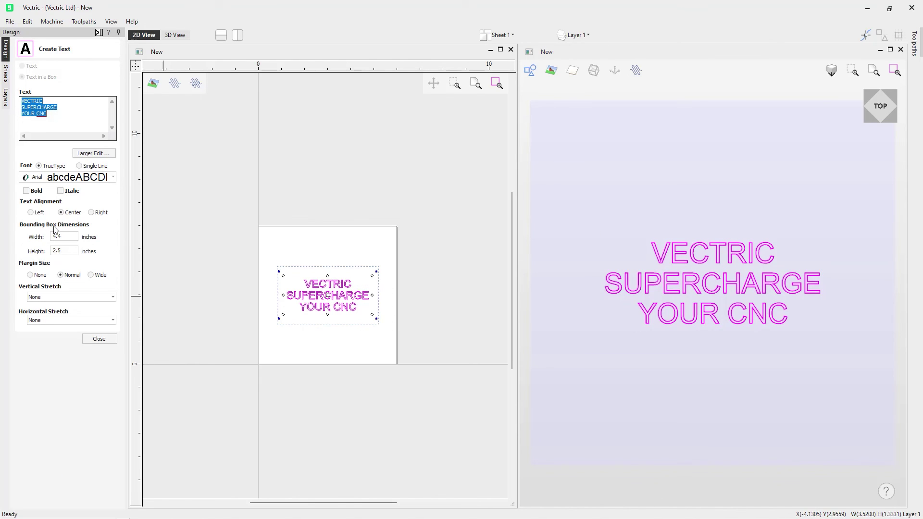
pyautogui.click(54, 116)
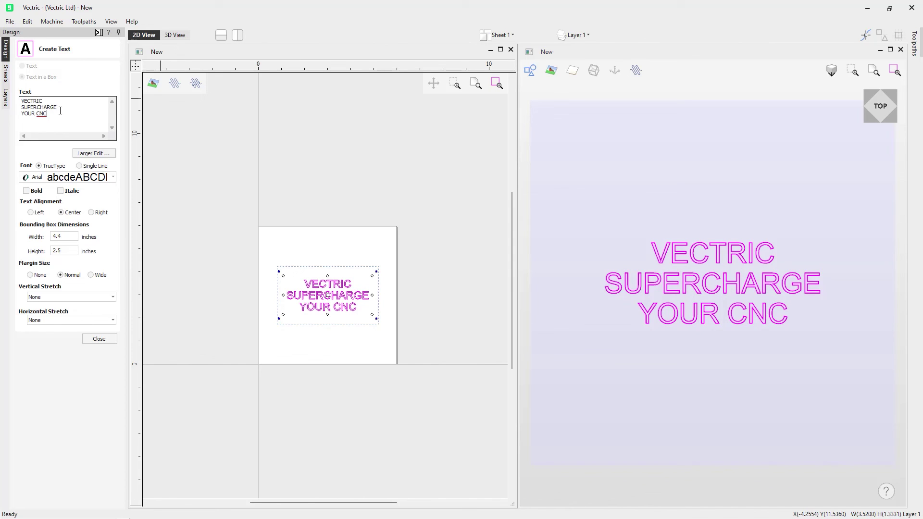
pyautogui.press('Return')
pyautogui.write('MACHINE ')
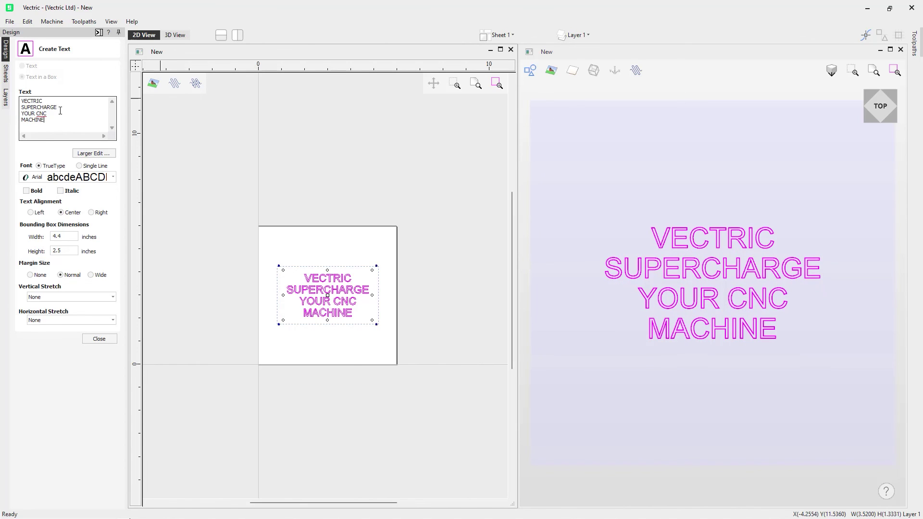
pyautogui.write('CNC')
pyautogui.press('Return')
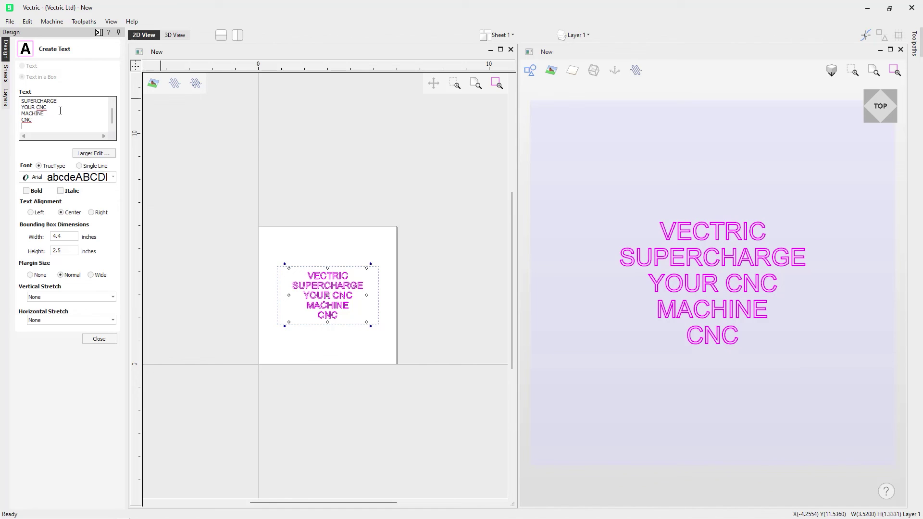
pyautogui.write('KMLFDG')
pyautogui.press('Return')
pyautogui.write('DFGD')
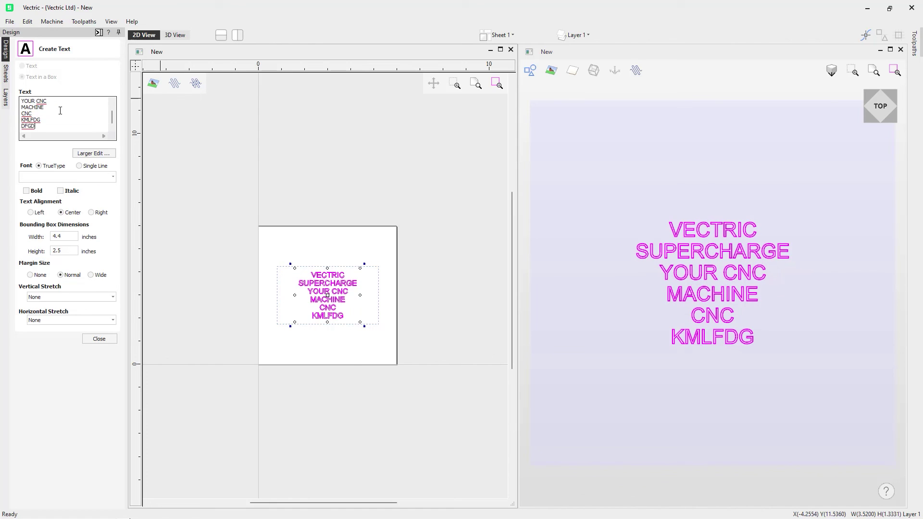
pyautogui.write('F')
# Remove the extra lines from the boxed text, keeping only VECTRIC, SUPERCHARGE and YOUR CNC
pyautogui.press('BackSpace')
pyautogui.press('BackSpace')
pyautogui.press('BackSpace')
pyautogui.press('BackSpace')
pyautogui.press('BackSpace')
pyautogui.press('BackSpace')
pyautogui.press('BackSpace')
pyautogui.press('BackSpace')
pyautogui.press('BackSpace')
pyautogui.press('BackSpace')
pyautogui.press('BackSpace')
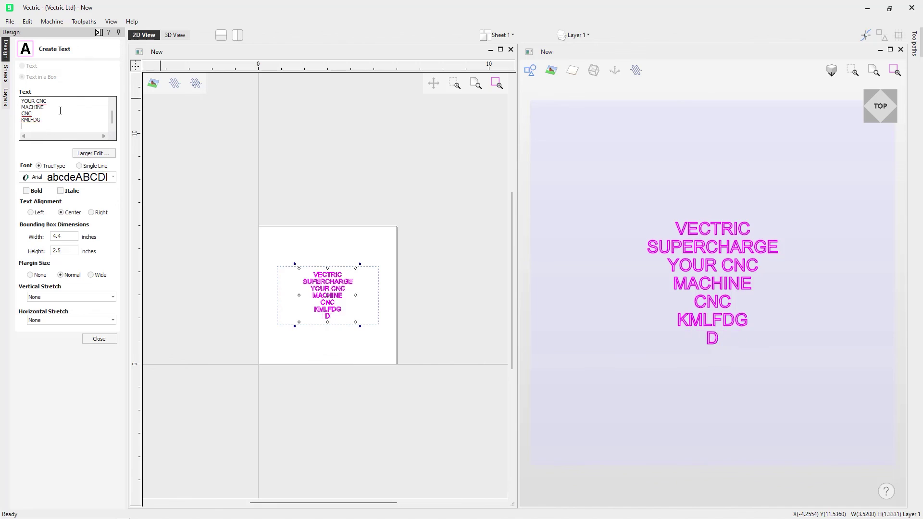
pyautogui.press('BackSpace')
pyautogui.press('BackSpace')
pyautogui.press('BackSpace')
pyautogui.press('BackSpace')
pyautogui.press('BackSpace')
pyautogui.press('BackSpace')
pyautogui.press('BackSpace')
pyautogui.press('BackSpace')
pyautogui.press('BackSpace')
pyautogui.press('BackSpace')
pyautogui.press('BackSpace')
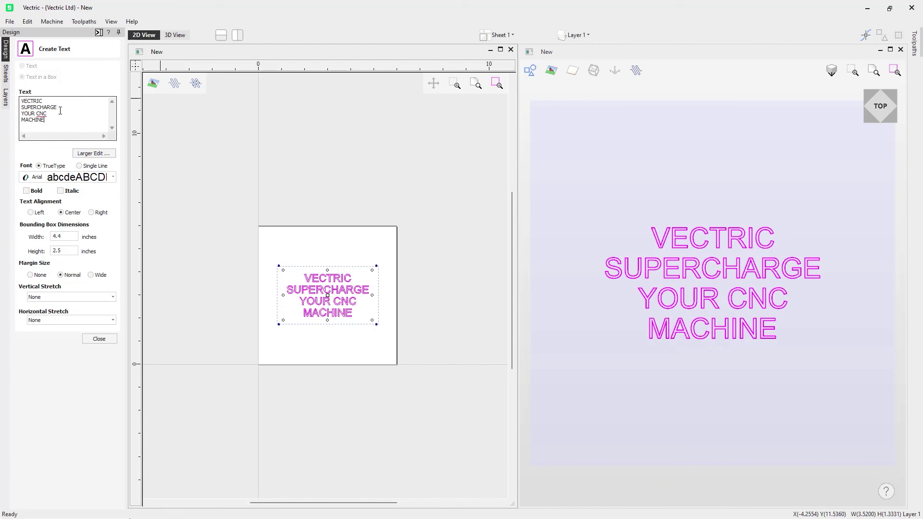
pyautogui.press('BackSpace')
pyautogui.press('BackSpace')
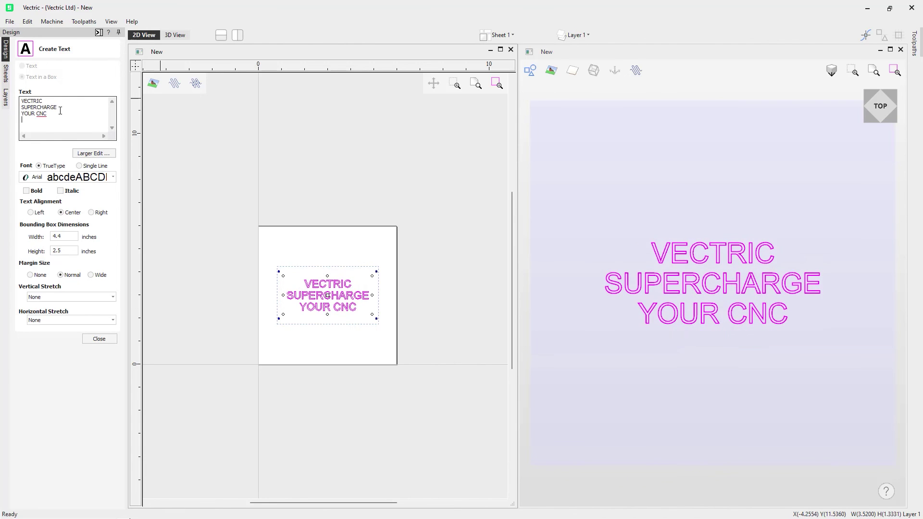